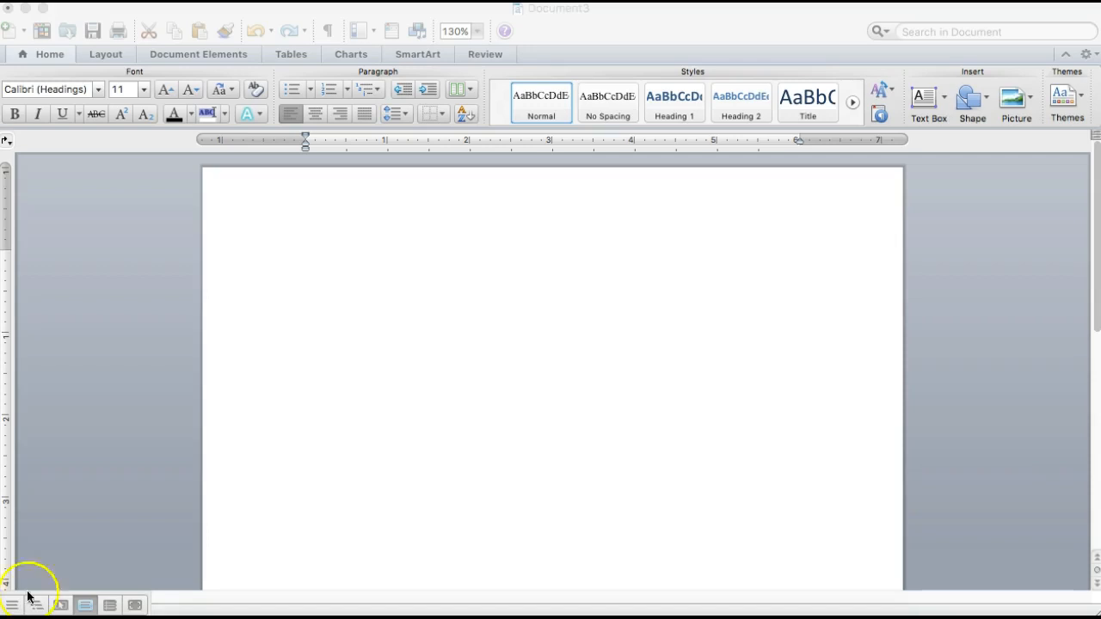
Step: Set the blank document's font to Times New Roman at size 12
{"action": "left_click", "coordinate": [73, 15]}
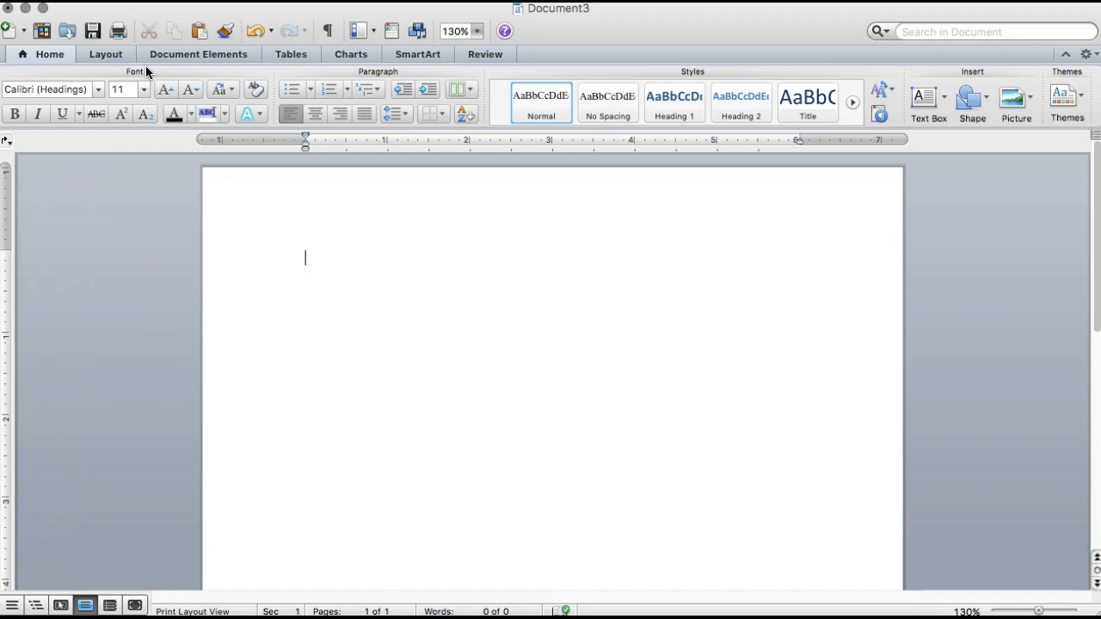
{"action": "left_click", "coordinate": [98, 89]}
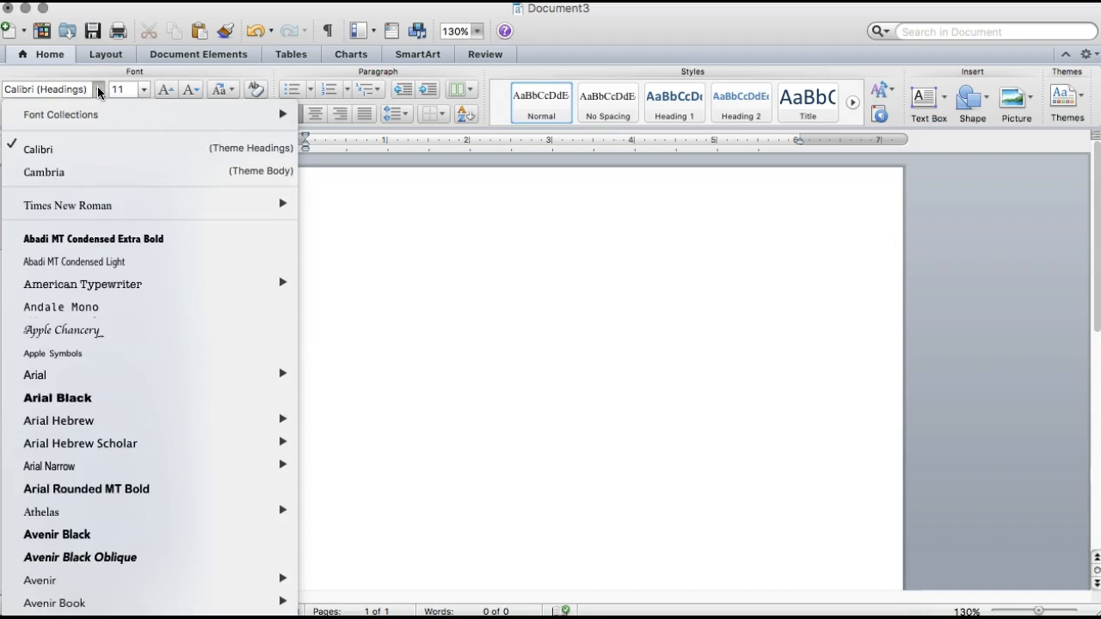
{"action": "left_click", "coordinate": [92, 204]}
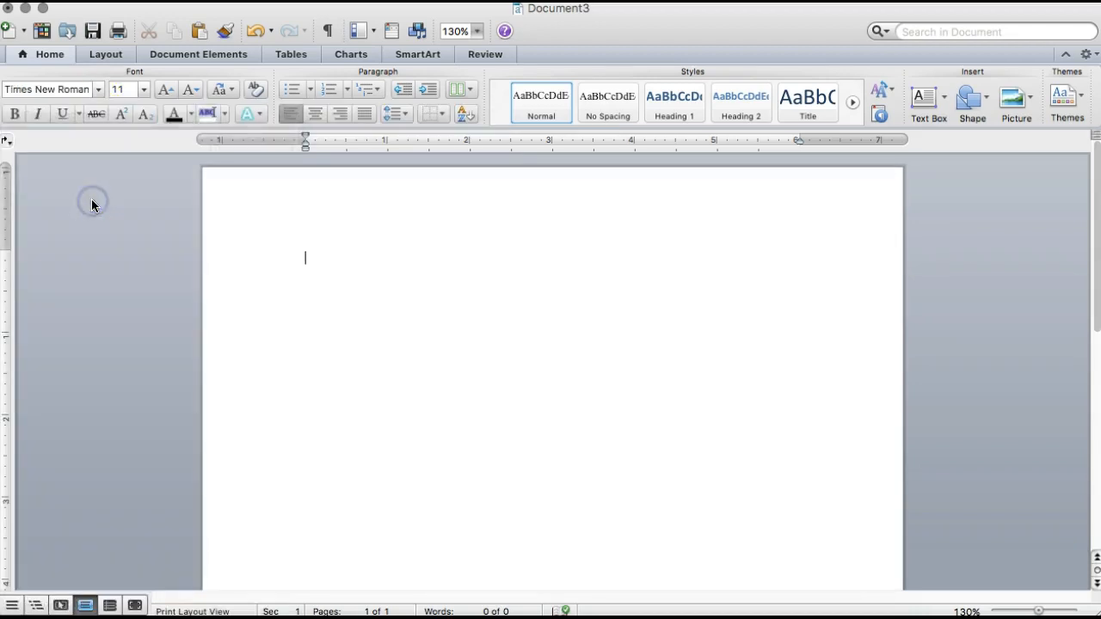
{"action": "left_click", "coordinate": [145, 91]}
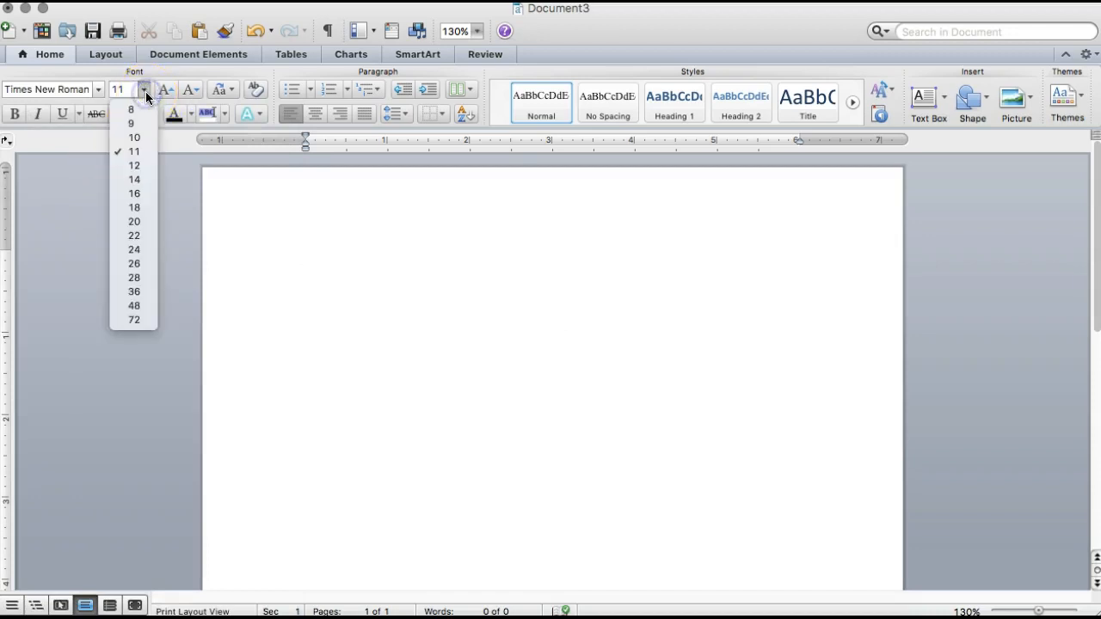
{"action": "left_click", "coordinate": [139, 165]}
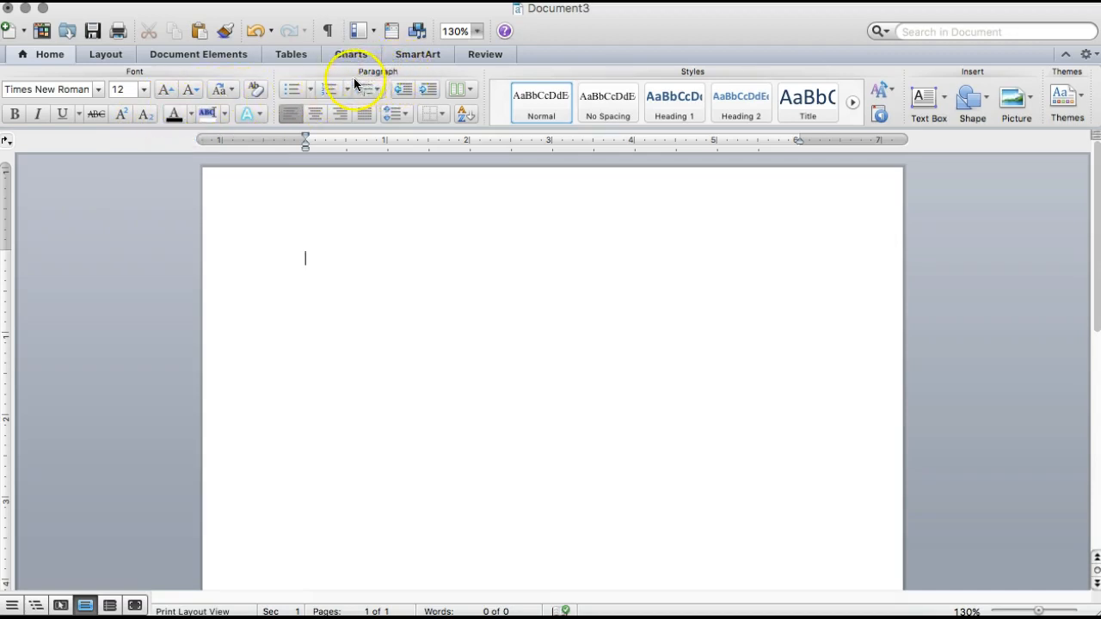
Step: Set the paragraph spacing to 0 pt after and the line spacing to Double
{"action": "left_click", "coordinate": [395, 115]}
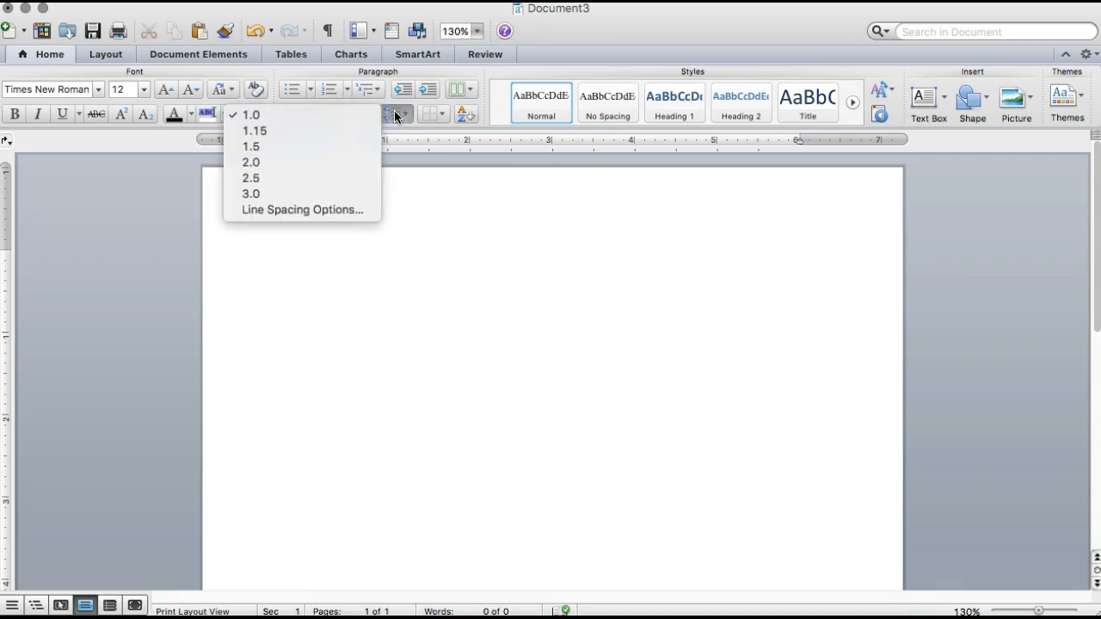
{"action": "left_click", "coordinate": [335, 213]}
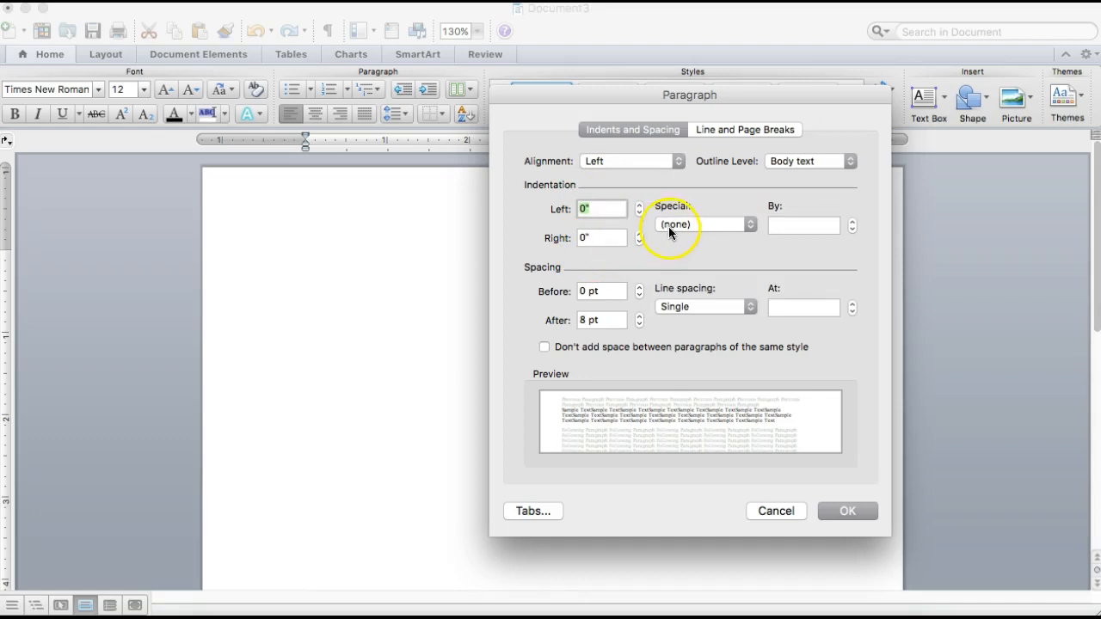
{"action": "left_click", "coordinate": [639, 325]}
{"action": "left_click", "coordinate": [639, 325]}
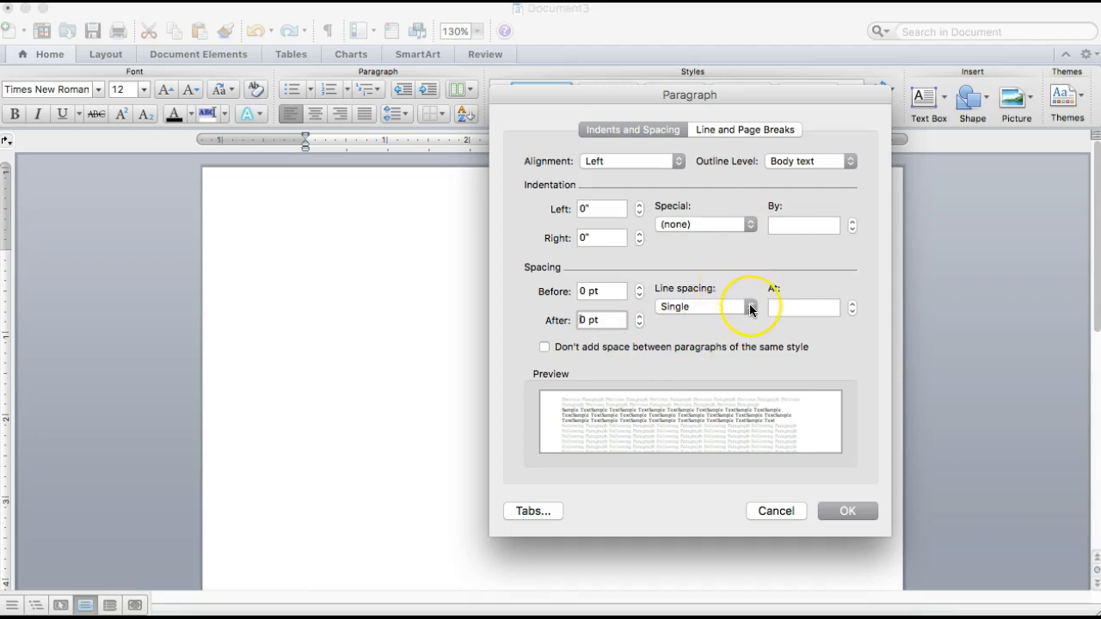
{"action": "left_click", "coordinate": [749, 307]}
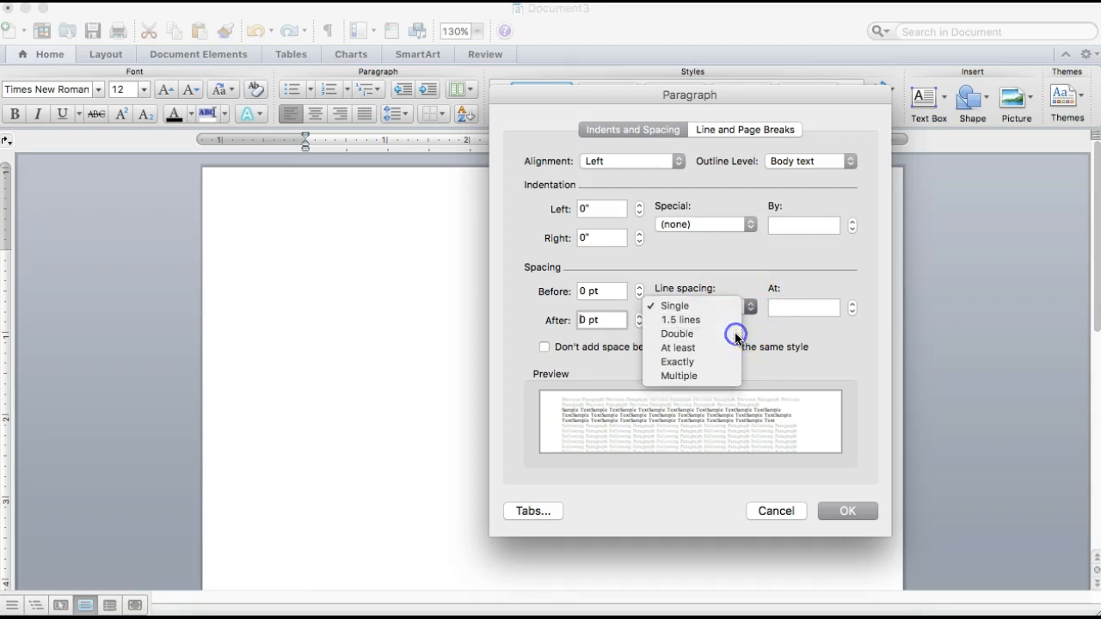
{"action": "left_click", "coordinate": [734, 334]}
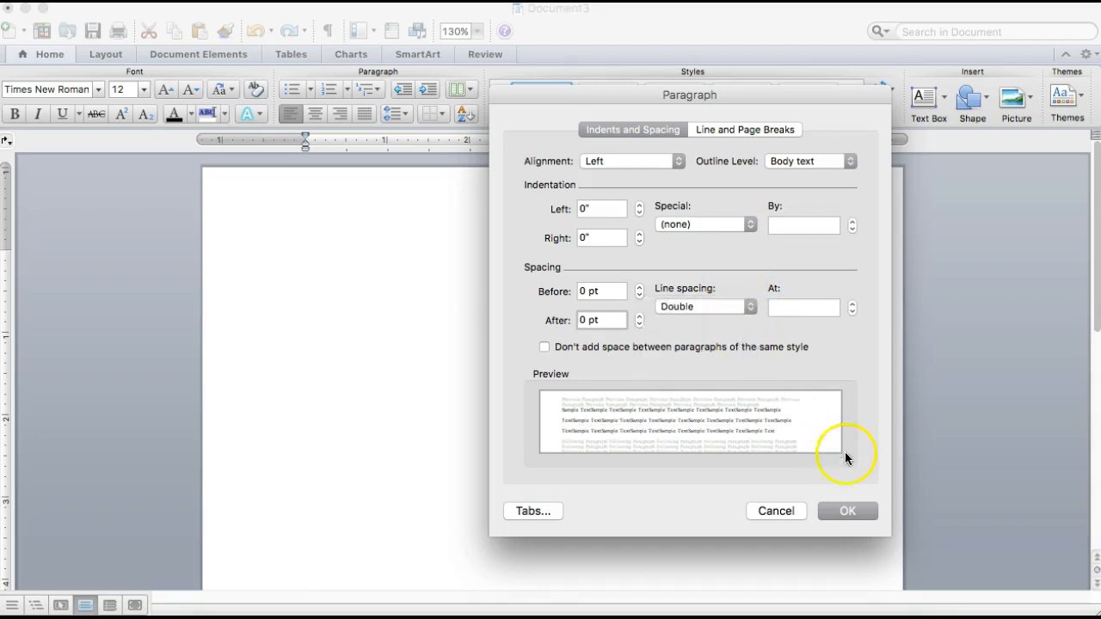
{"action": "left_click", "coordinate": [847, 510]}
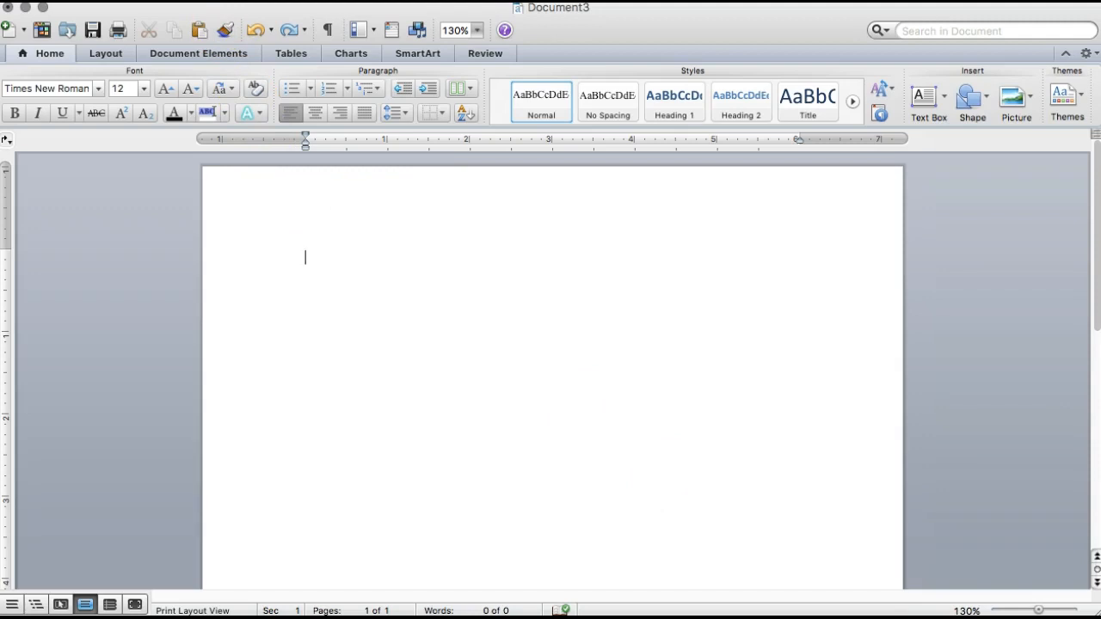
Step: Insert right-aligned page numbers in the header at the top of the page
{"action": "left_click", "coordinate": [215, 1]}
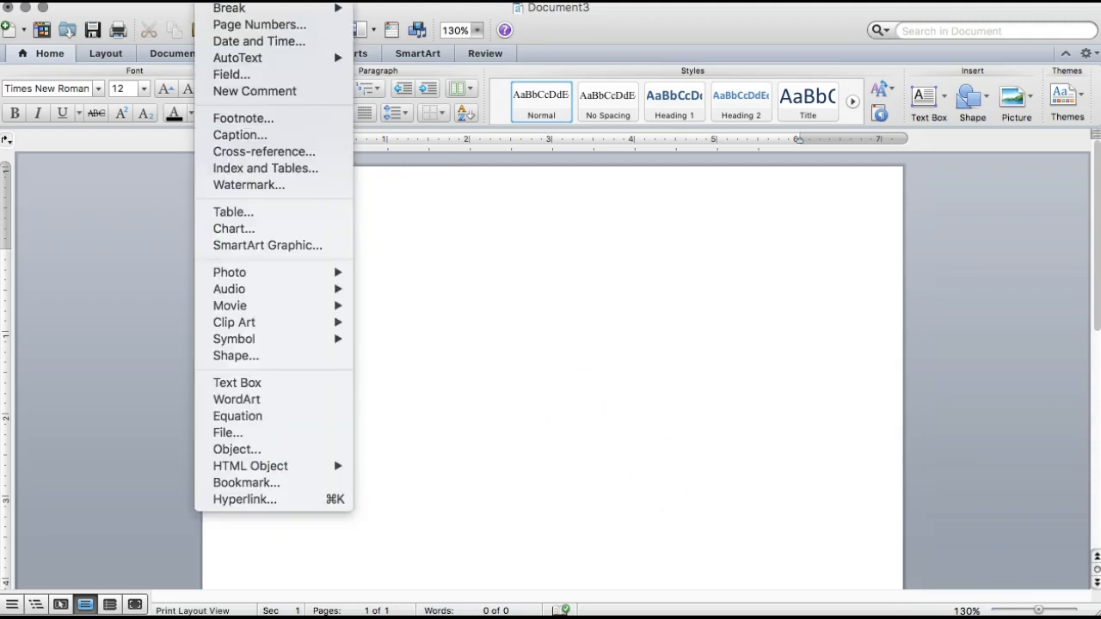
{"action": "left_click", "coordinate": [234, 23]}
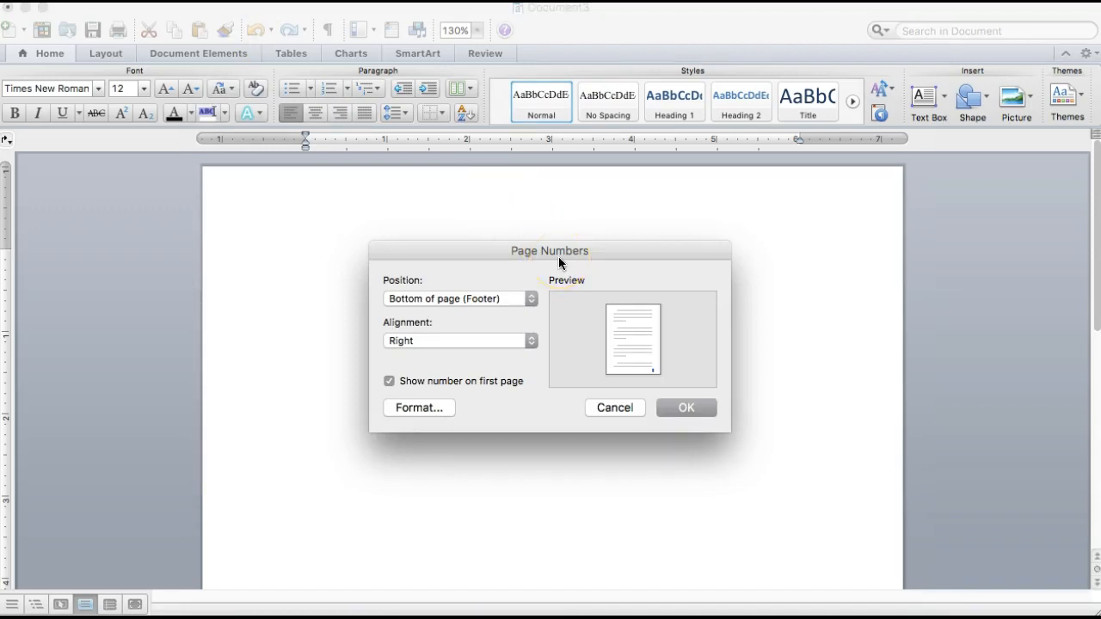
{"action": "left_click", "coordinate": [533, 297]}
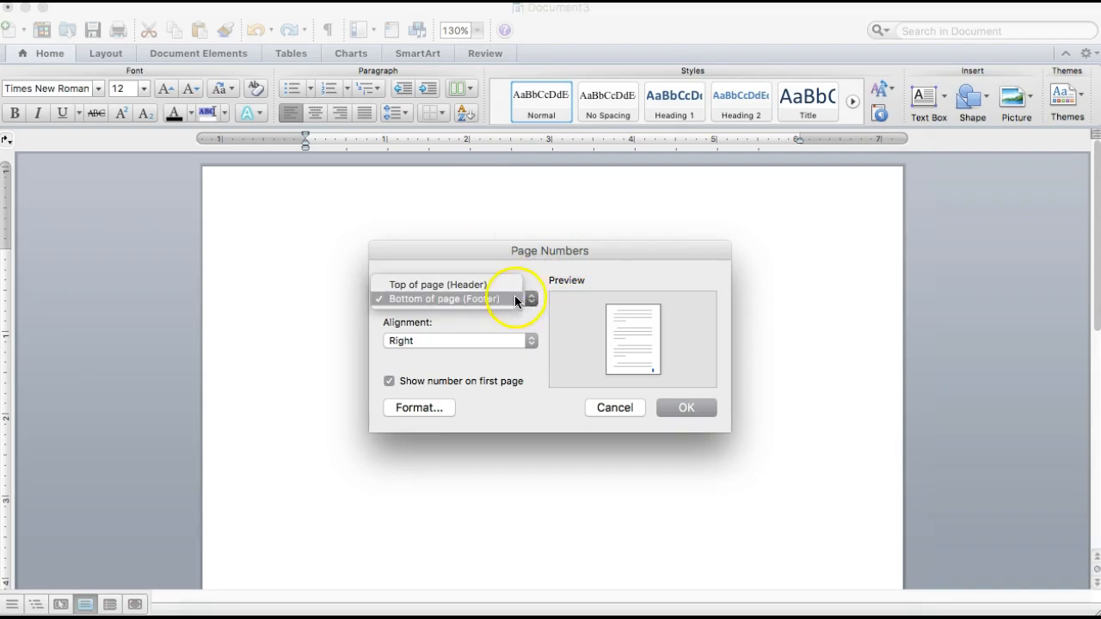
{"action": "left_click", "coordinate": [506, 285]}
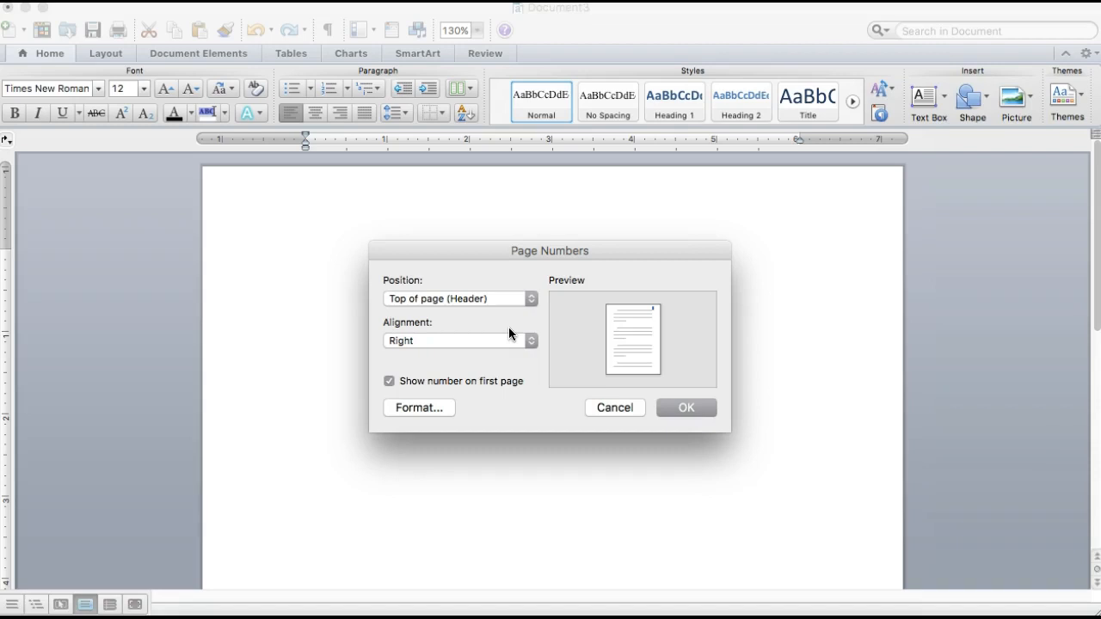
{"action": "left_click", "coordinate": [695, 407]}
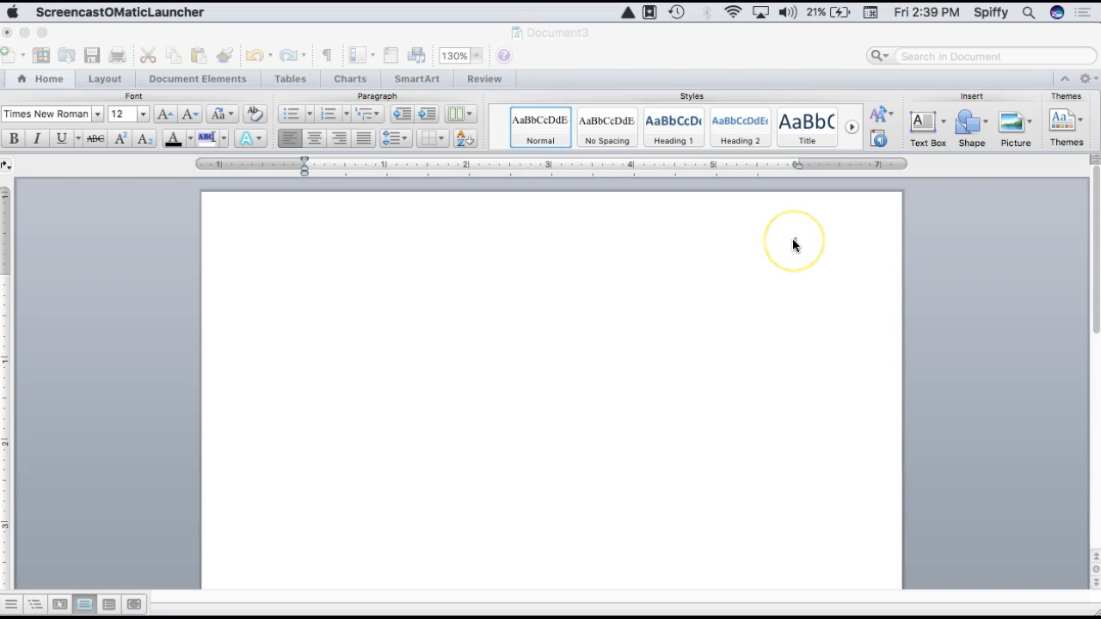
Step: Add the student's last name before the page number in the header, and return to the document body
{"action": "double_click", "coordinate": [793, 240]}
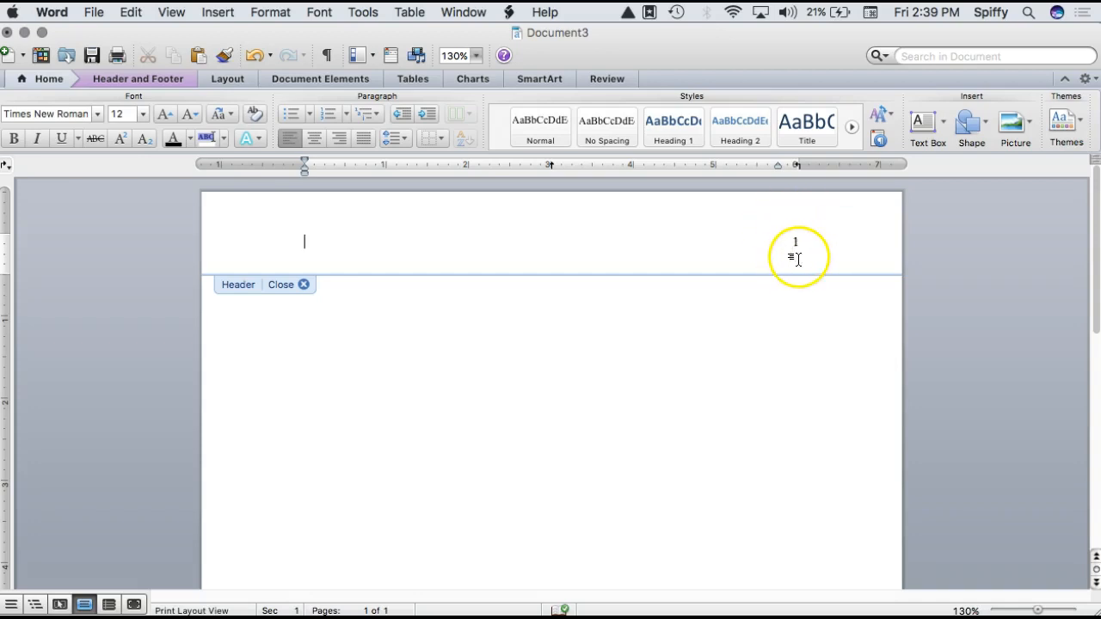
{"action": "left_click", "coordinate": [793, 242]}
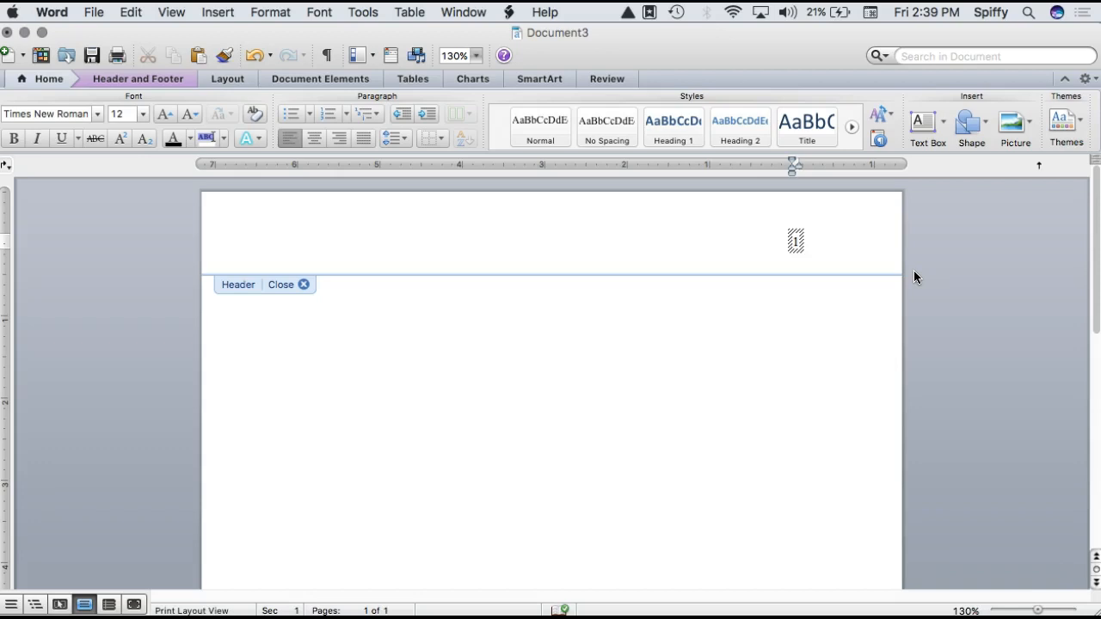
{"action": "type", "text": "Student"}
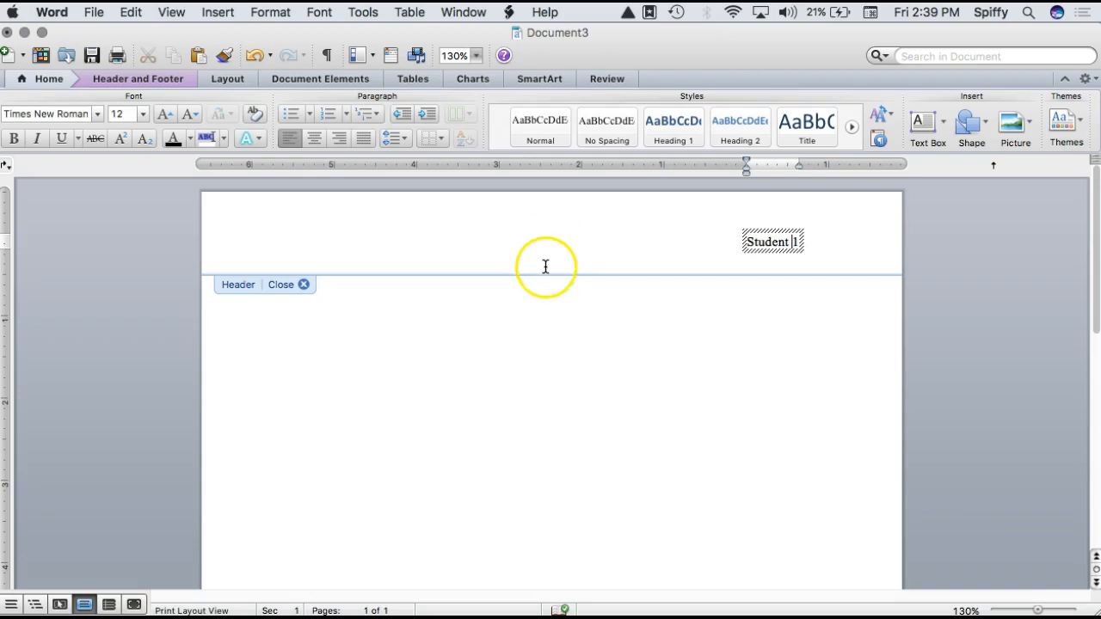
{"action": "double_click", "coordinate": [327, 283]}
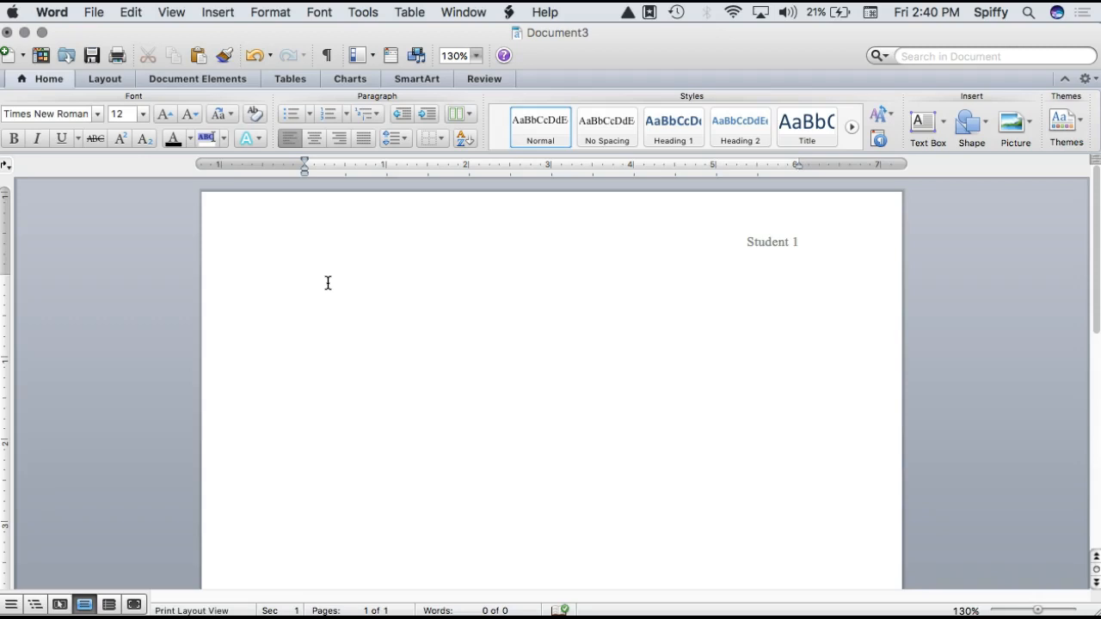
Step: Enter the student's full name, the instructor's last name and the course HUM 115 on separate lines at the top of the body
{"action": "type", "text": "Joe Student"}
{"action": "key", "text": "Return"}
{"action": "type", "text": "Lawson"}
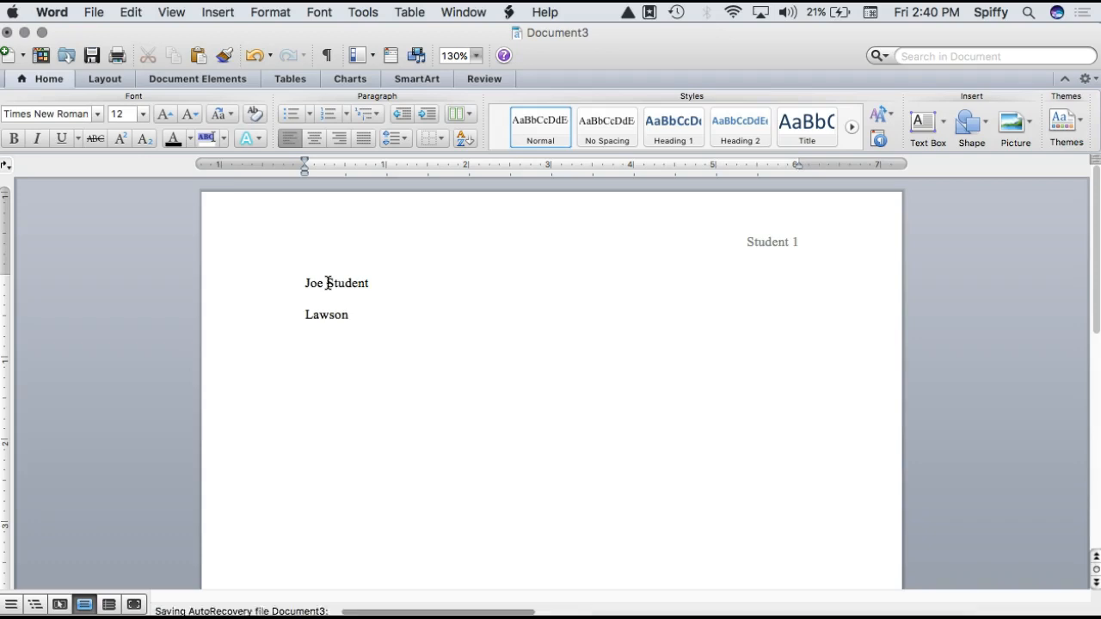
{"action": "key", "text": "Return"}
{"action": "type", "text": "HUM 115"}
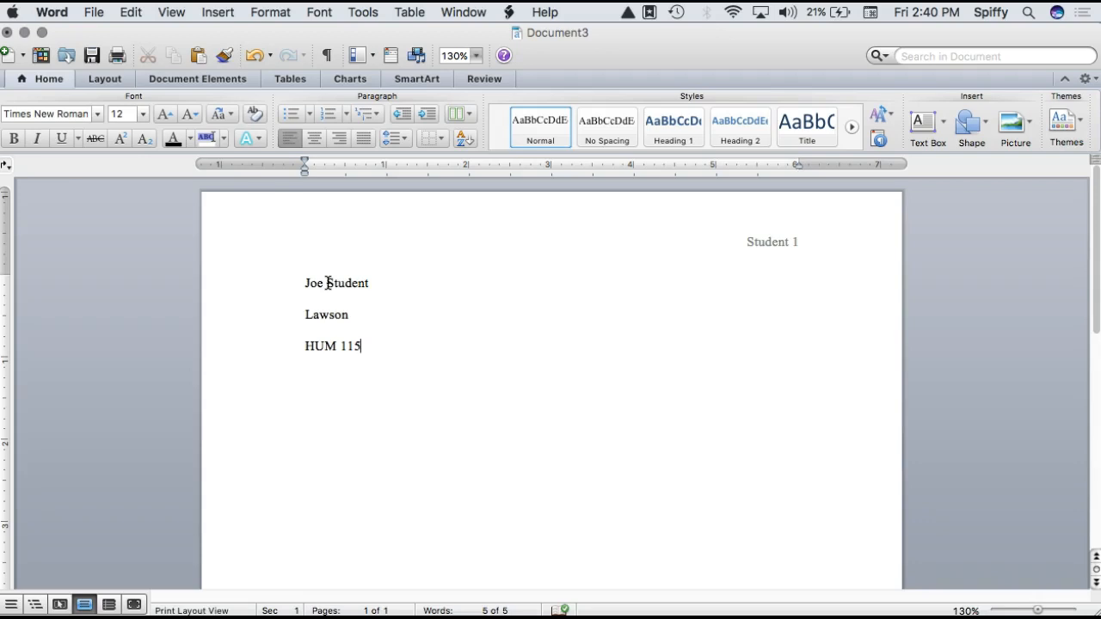
Step: Add the date 15 December 2017 on a new line below the course
{"action": "key", "text": "Return"}
{"action": "type", "text": "5"}
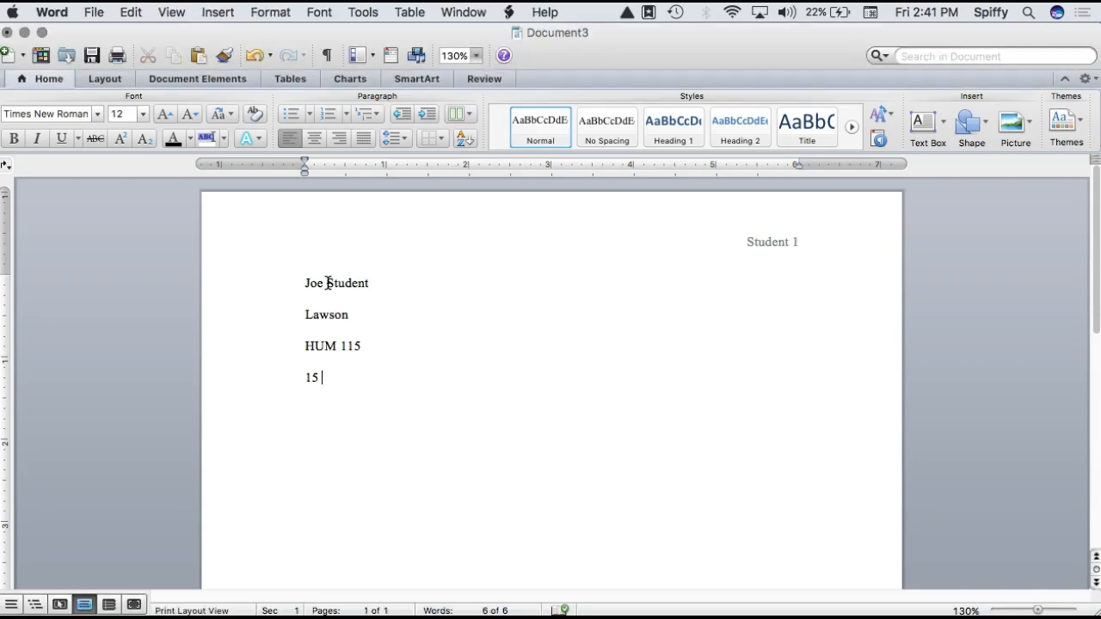
{"action": "type", "text": "December 2017"}
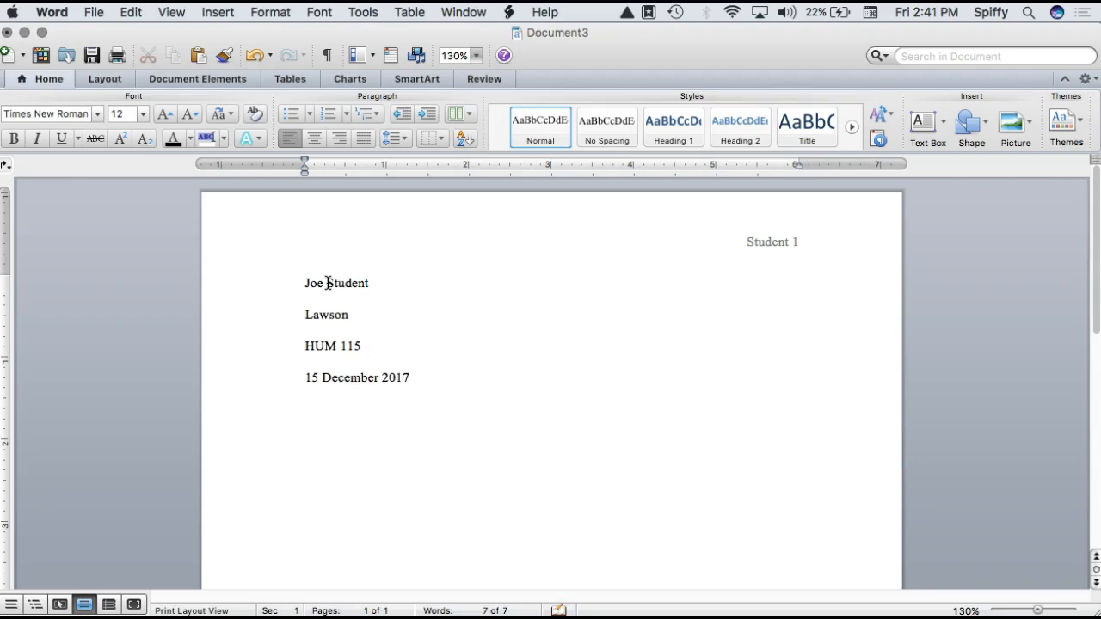
{"action": "left_click", "coordinate": [313, 401]}
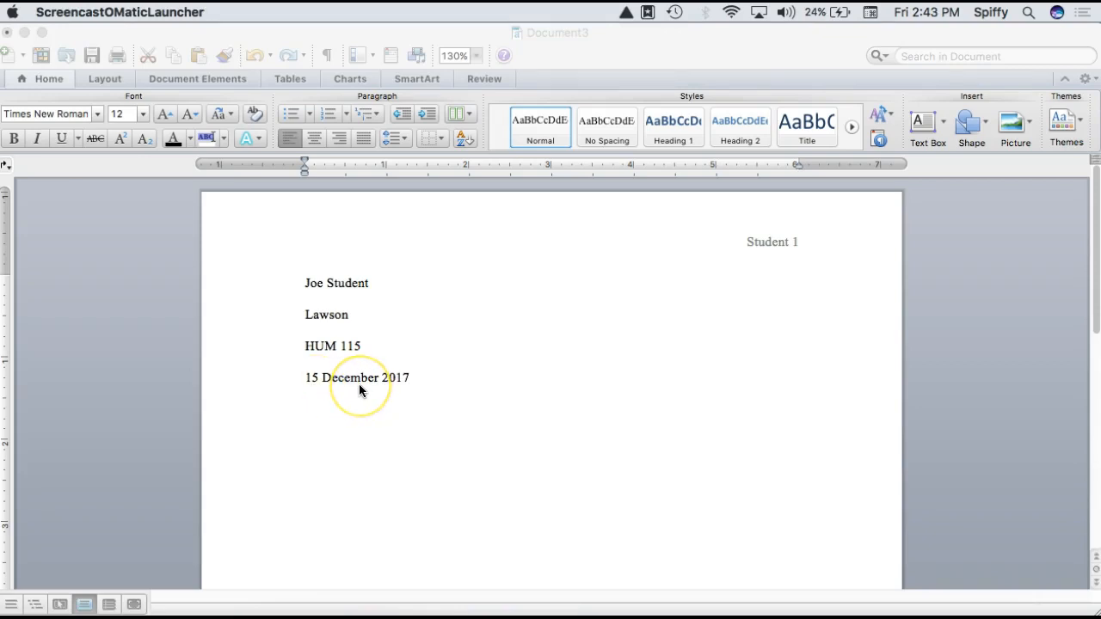
{"action": "left_click", "coordinate": [409, 375]}
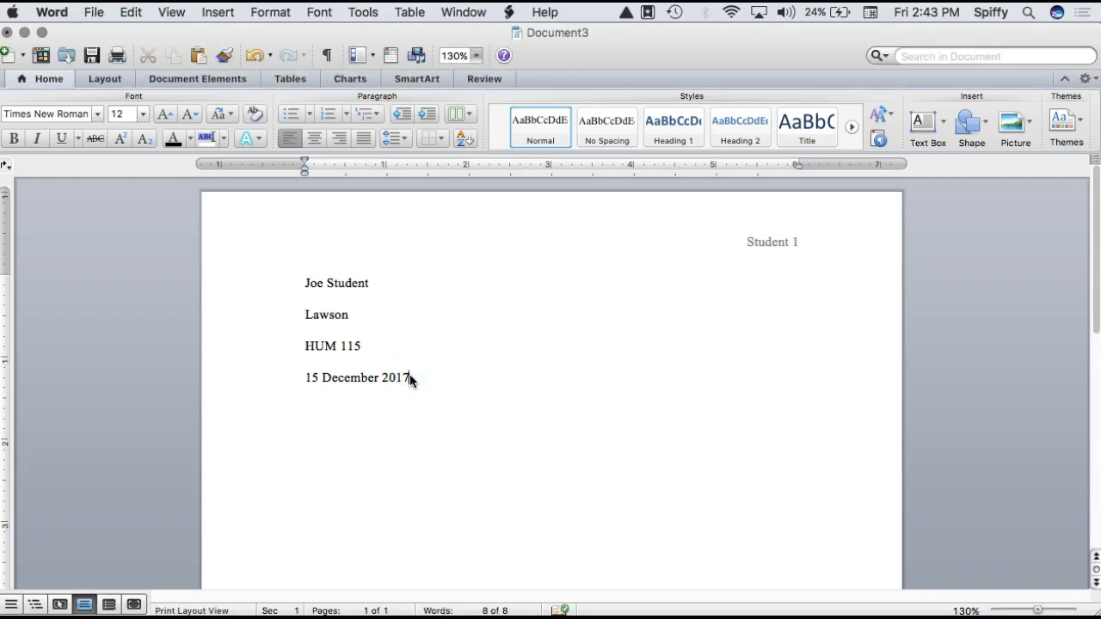
{"action": "key", "text": "Return"}
{"action": "left_click_drag", "start_coordinate": [414, 377], "coordinate": [296, 290]}
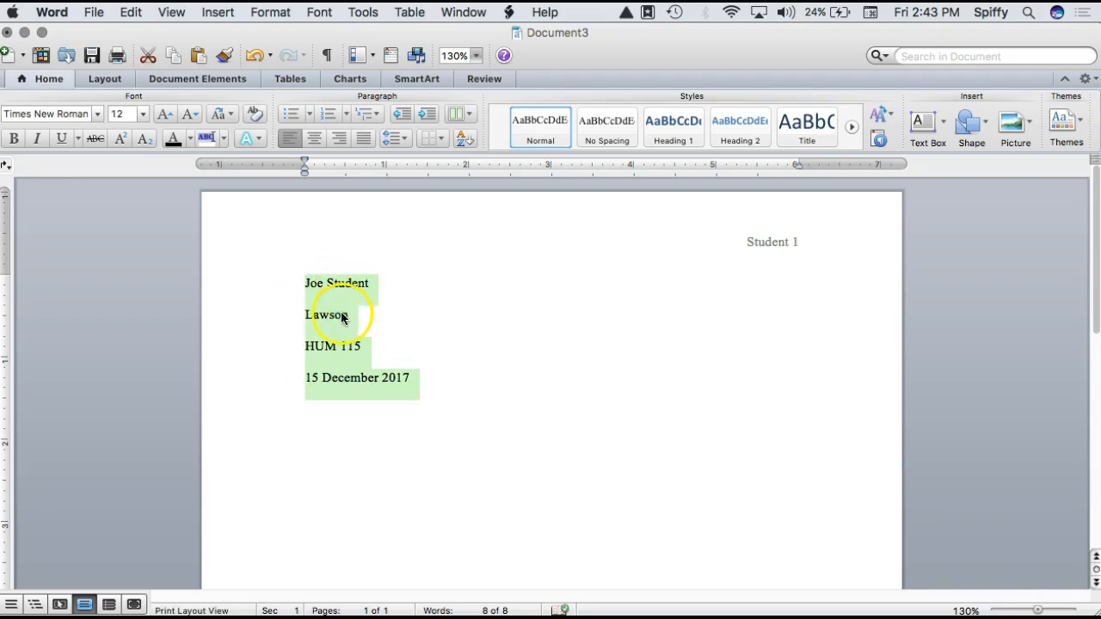
{"action": "left_click", "coordinate": [412, 385]}
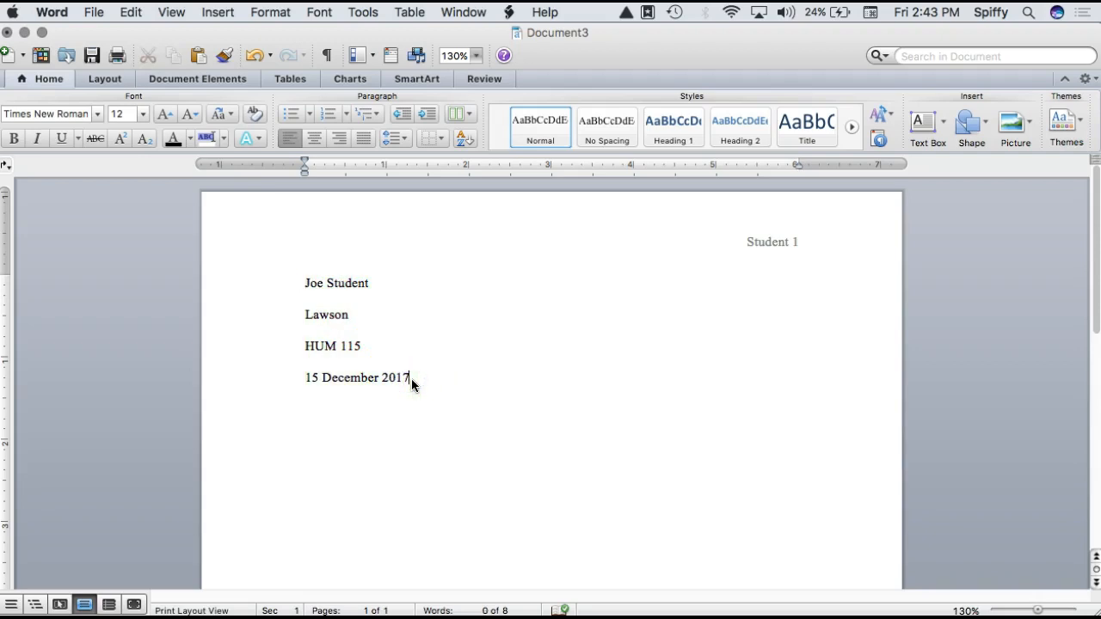
Step: Add a centered title line reading "Type a Title" directly below the date
{"action": "left_click", "coordinate": [421, 375]}
{"action": "left_click", "coordinate": [423, 386]}
{"action": "left_click", "coordinate": [422, 376]}
{"action": "left_click", "coordinate": [422, 376]}
{"action": "key", "text": "Return"}
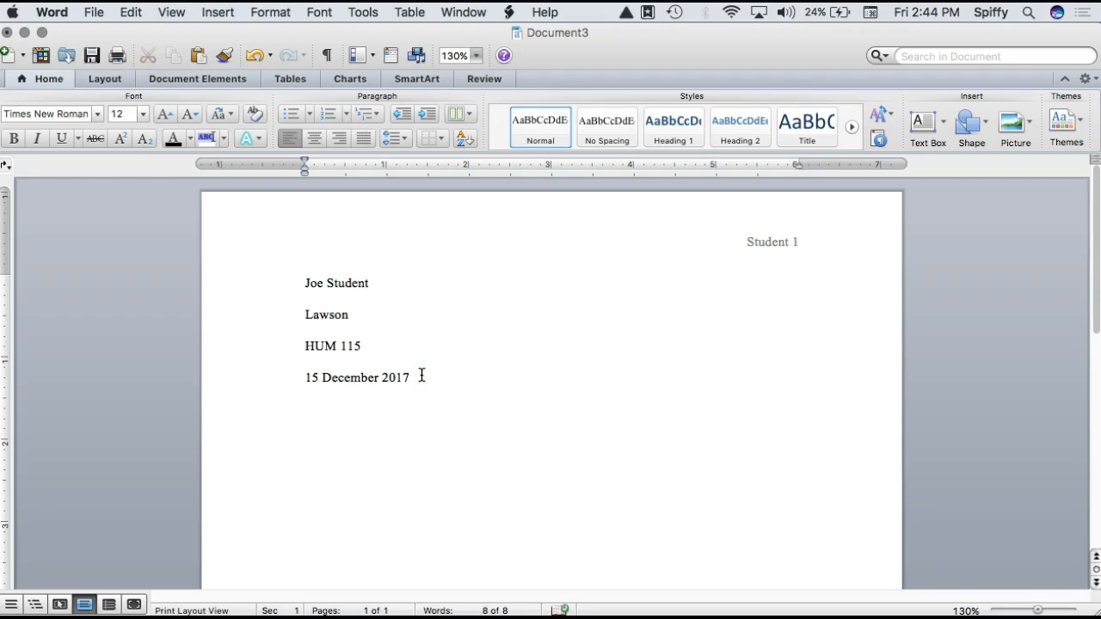
{"action": "left_click", "coordinate": [312, 140]}
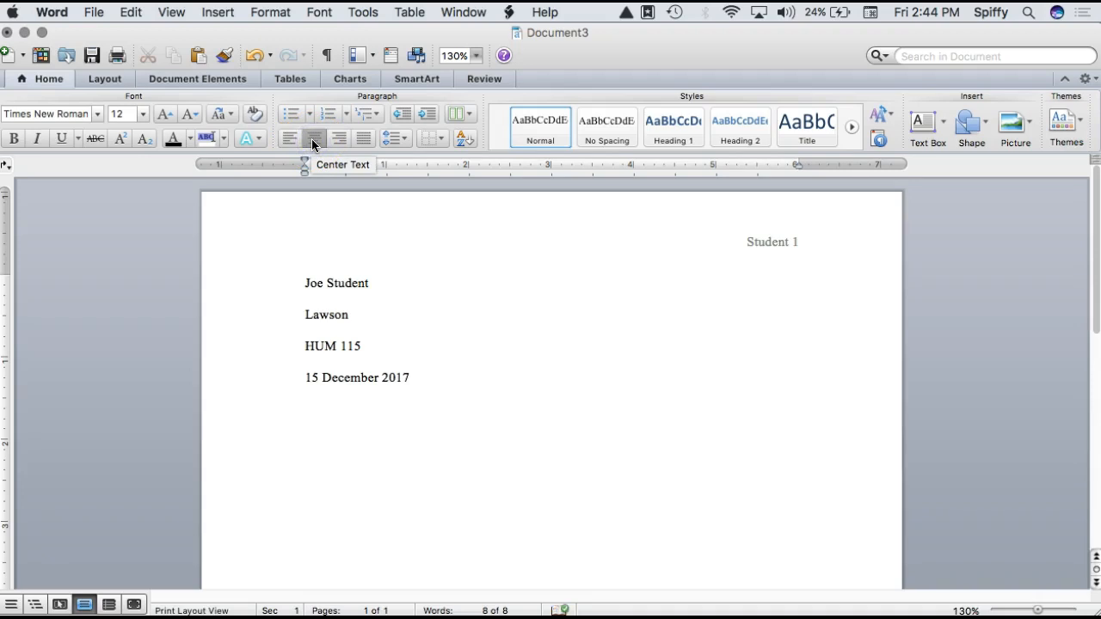
{"action": "type", "text": "Type a Title"}
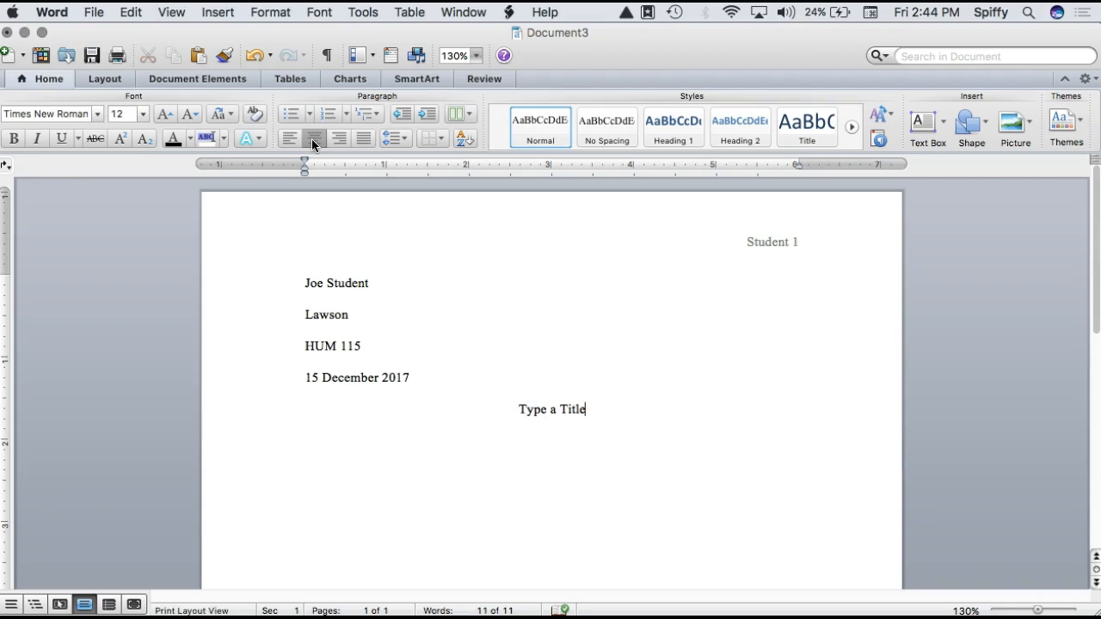
Step: Start a left-aligned, indented paragraph below the title with the text "Begin typing your essay."
{"action": "key", "text": "Return"}
{"action": "left_click", "coordinate": [558, 412]}
{"action": "double_click", "coordinate": [555, 410]}
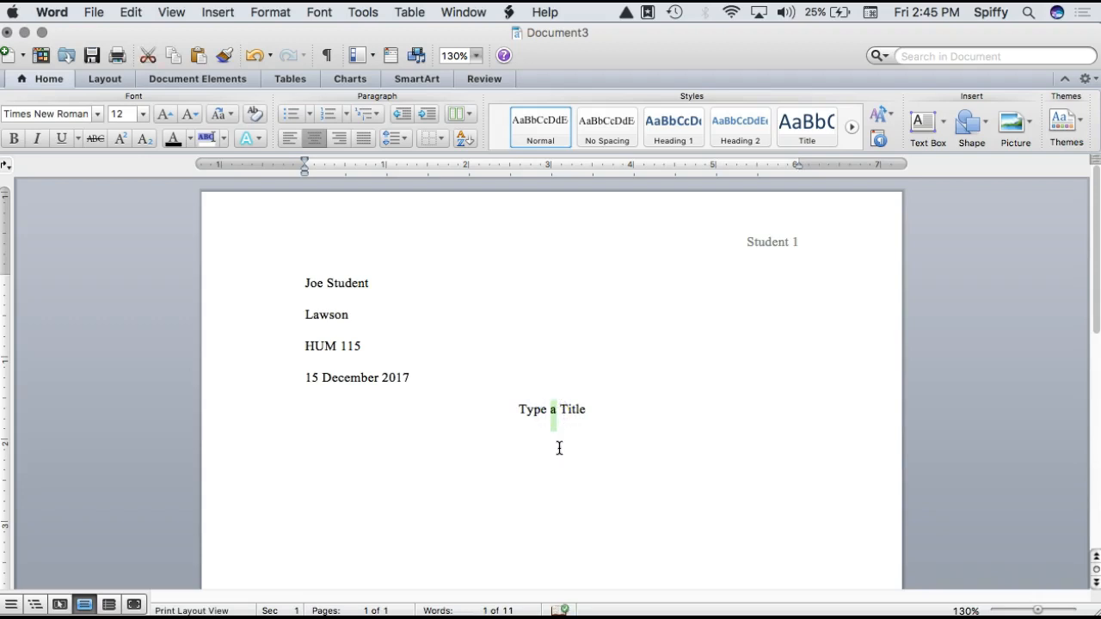
{"action": "left_click", "coordinate": [559, 447]}
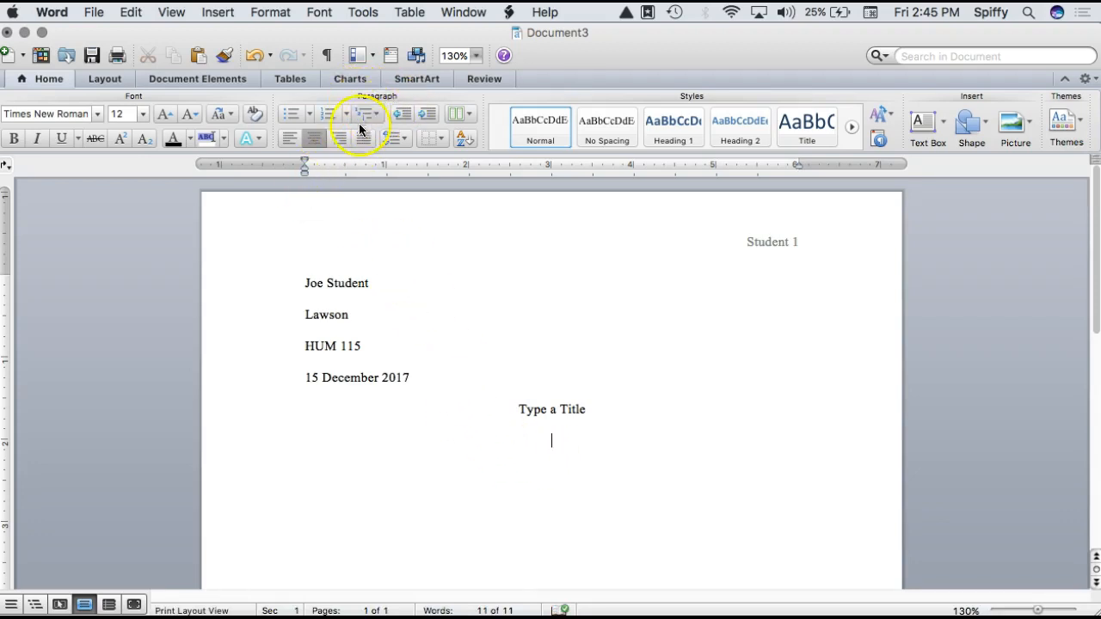
{"action": "left_click", "coordinate": [294, 144]}
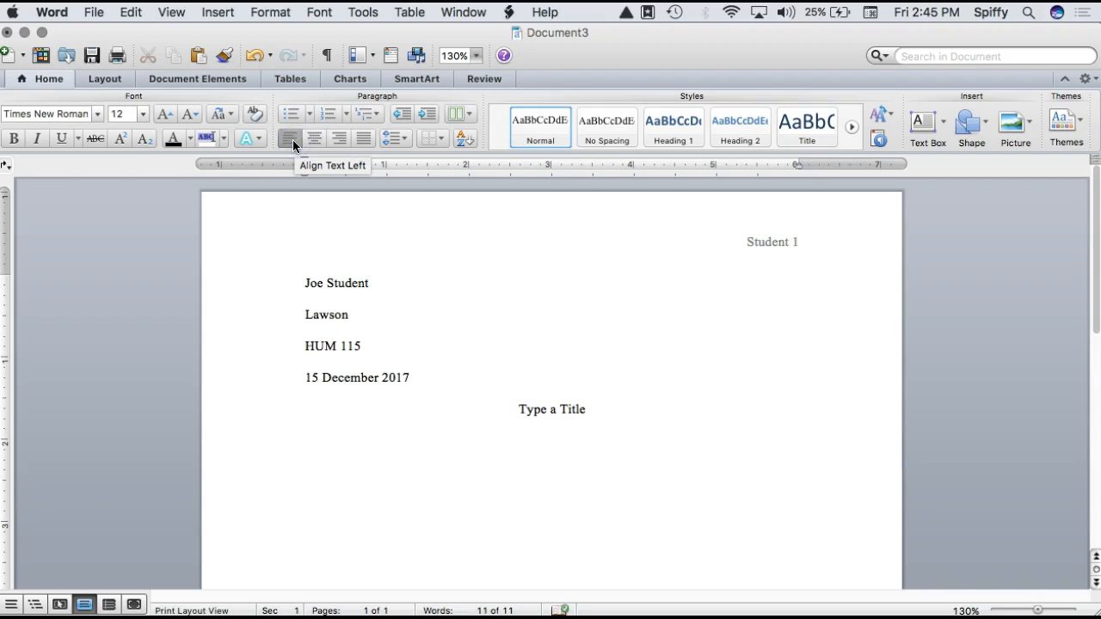
{"action": "key", "text": "Tab"}
{"action": "type", "text": "Begin typing your essay."}
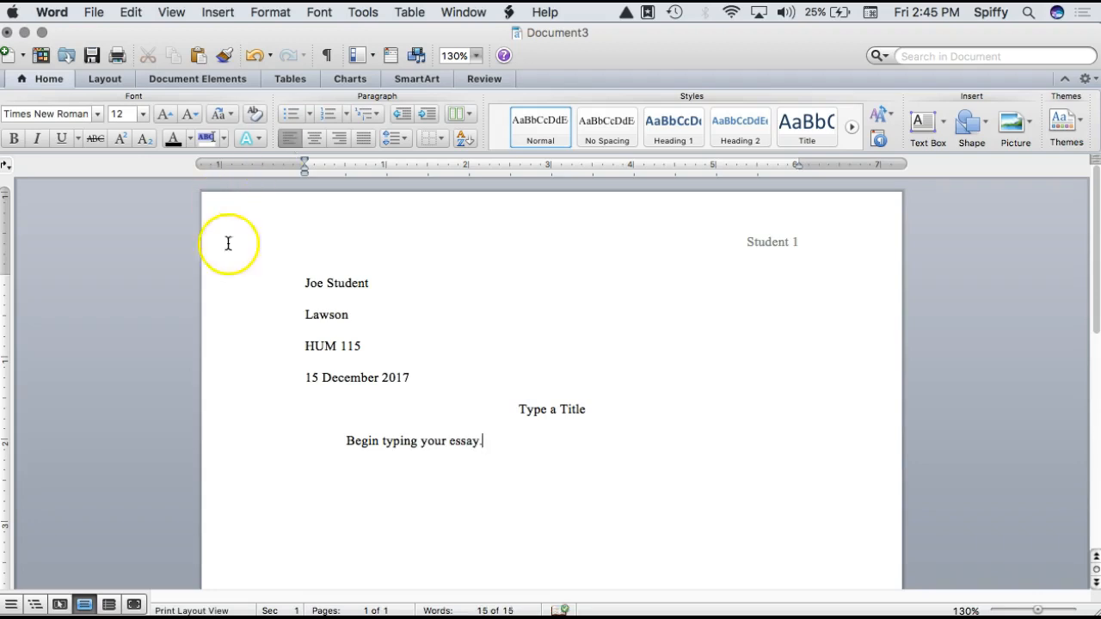
Step: Remove the indent before the essay's opening sentence and replace it with a half-inch first-line indent
{"action": "left_click", "coordinate": [346, 443]}
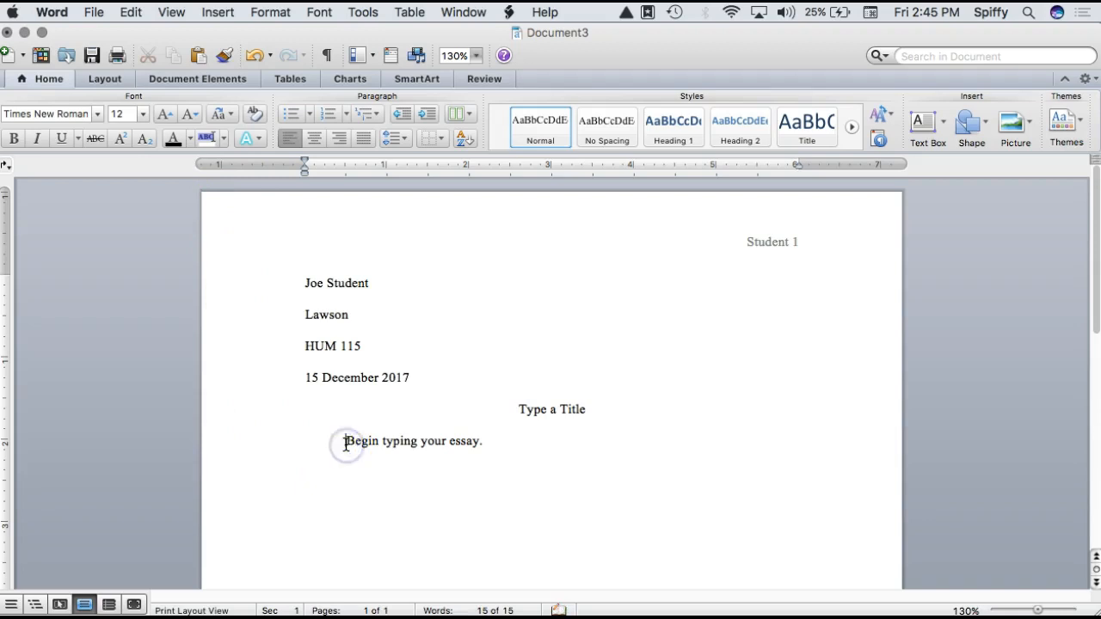
{"action": "key", "text": "BackSpace"}
{"action": "left_click", "coordinate": [334, 443]}
{"action": "key", "text": "BackSpace"}
{"action": "key", "text": "BackSpace"}
{"action": "key", "text": "BackSpace"}
{"action": "key", "text": "BackSpace"}
{"action": "key", "text": "BackSpace"}
{"action": "key", "text": "BackSpace"}
{"action": "key", "text": "BackSpace"}
{"action": "key", "text": "BackSpace"}
{"action": "key", "text": "BackSpace"}
{"action": "key", "text": "BackSpace"}
{"action": "key", "text": "BackSpace"}
{"action": "key", "text": "BackSpace"}
{"action": "key", "text": "BackSpace"}
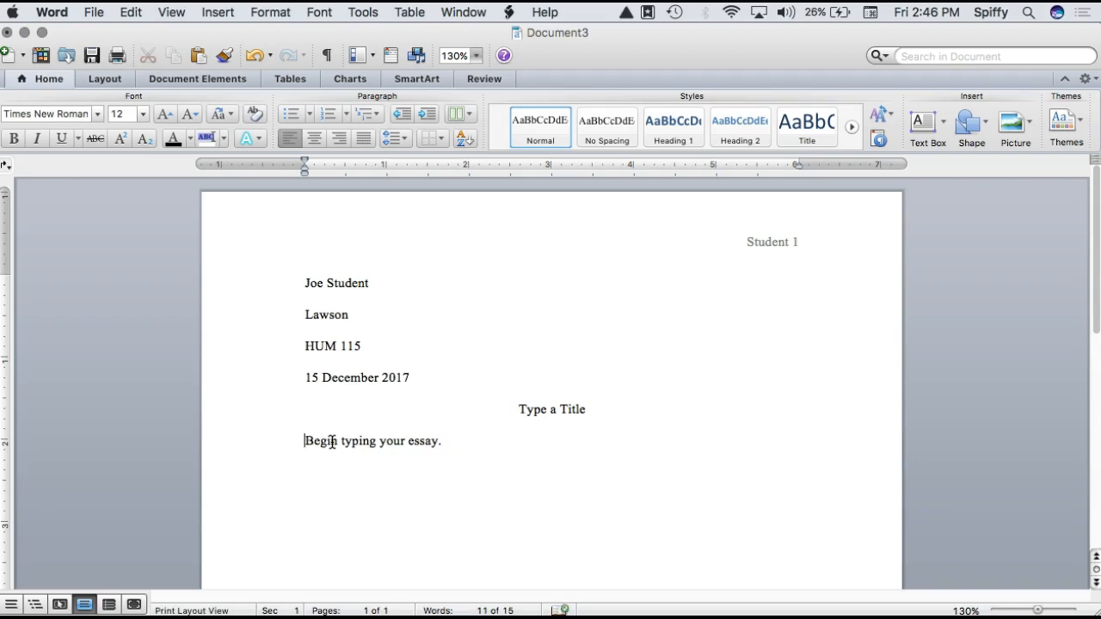
{"action": "key", "text": "Tab"}
{"action": "left_click", "coordinate": [498, 464]}
{"action": "left_click", "coordinate": [489, 440]}
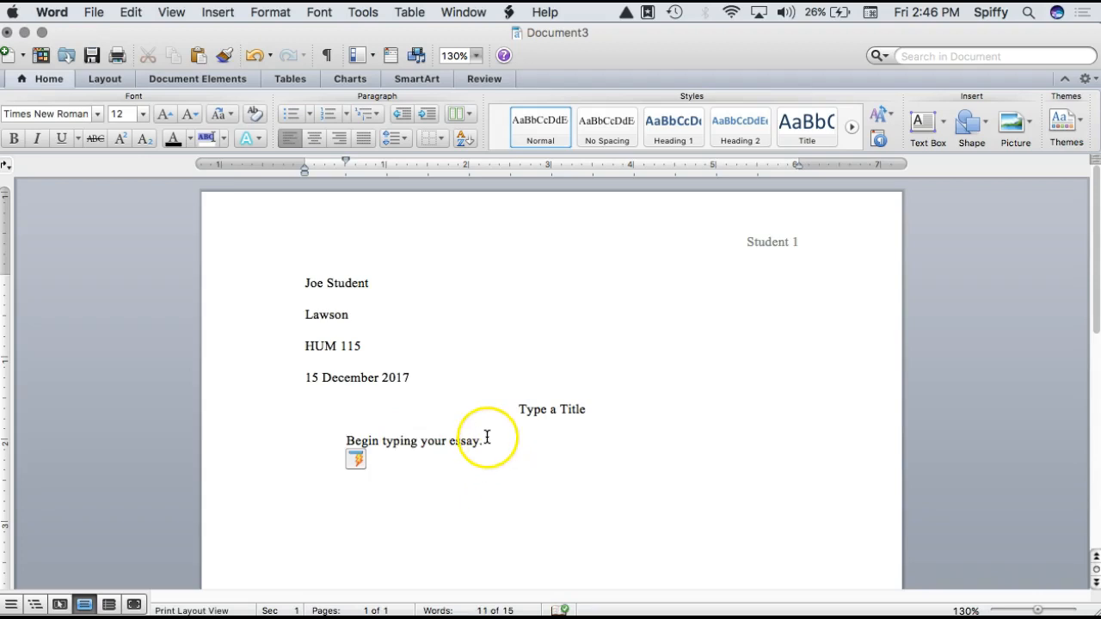